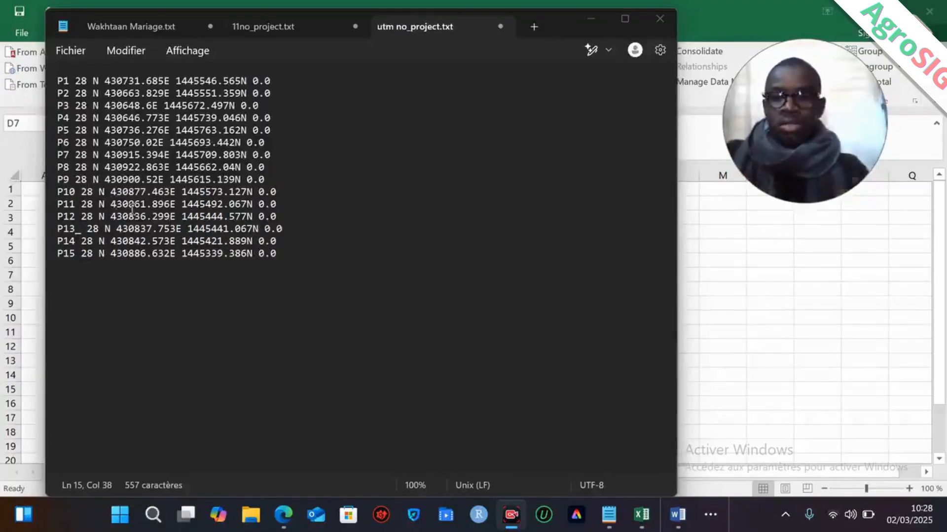
Copy all fifteen point lines from utm no_project.txt and paste them into Excel starting at cell A1
left_click_drag(292, 258, 54, 81)
key("ctrl+c")
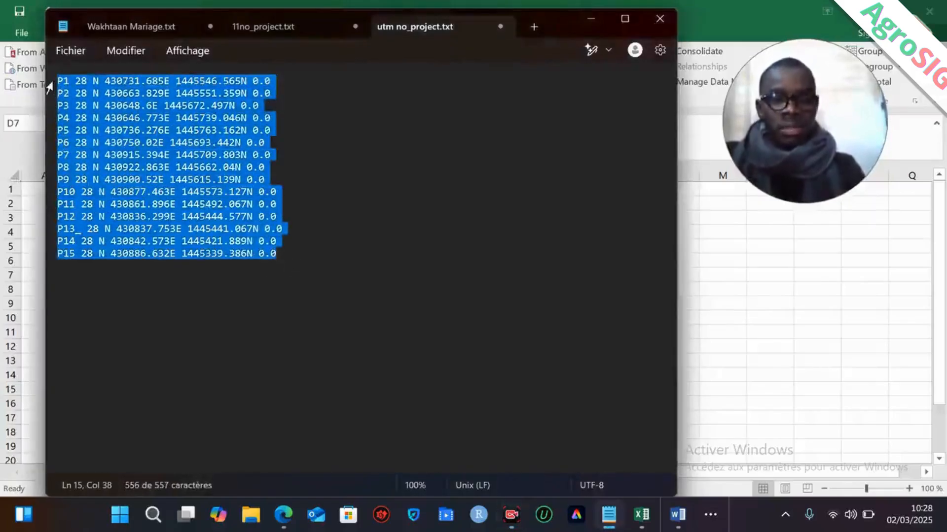
left_click(590, 24)
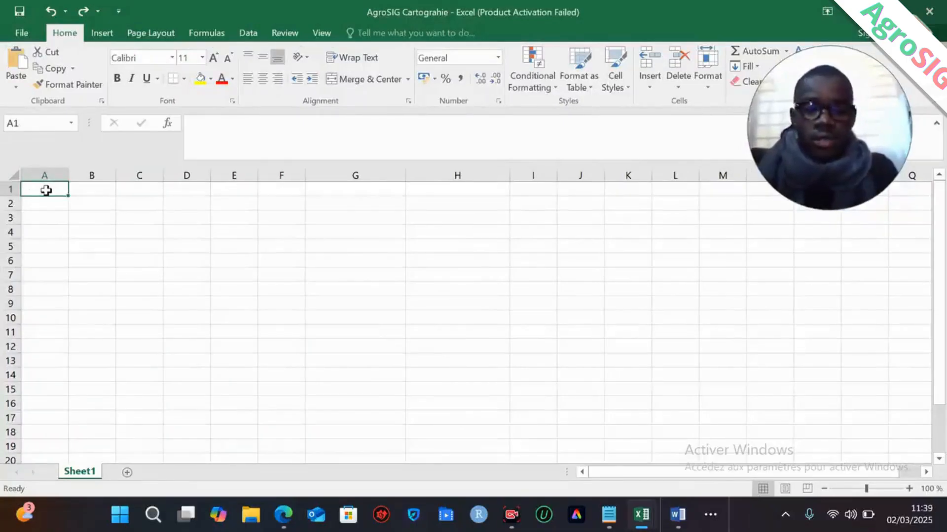
key("ctrl+v")
key("ctrl")
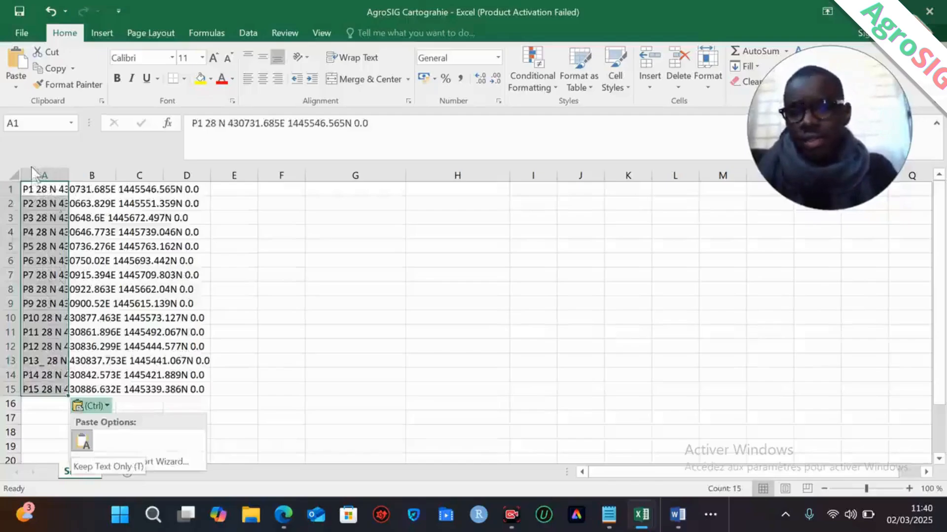
Fit the width of column A to the pasted coordinate lines
left_click(92, 172)
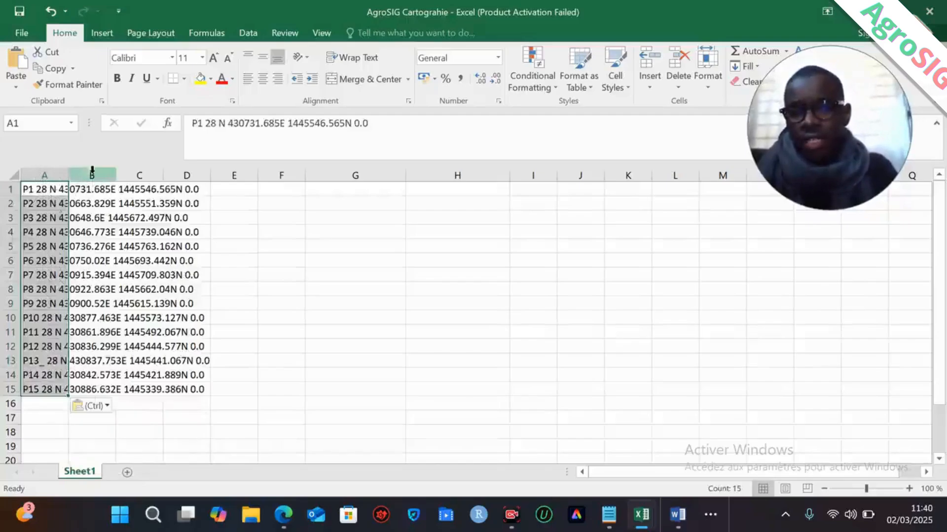
left_click(92, 173)
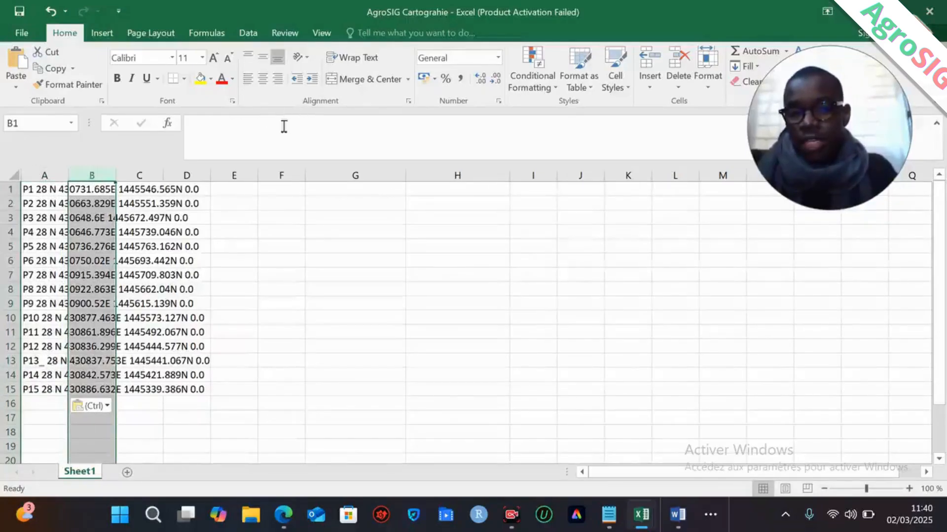
left_click(34, 175)
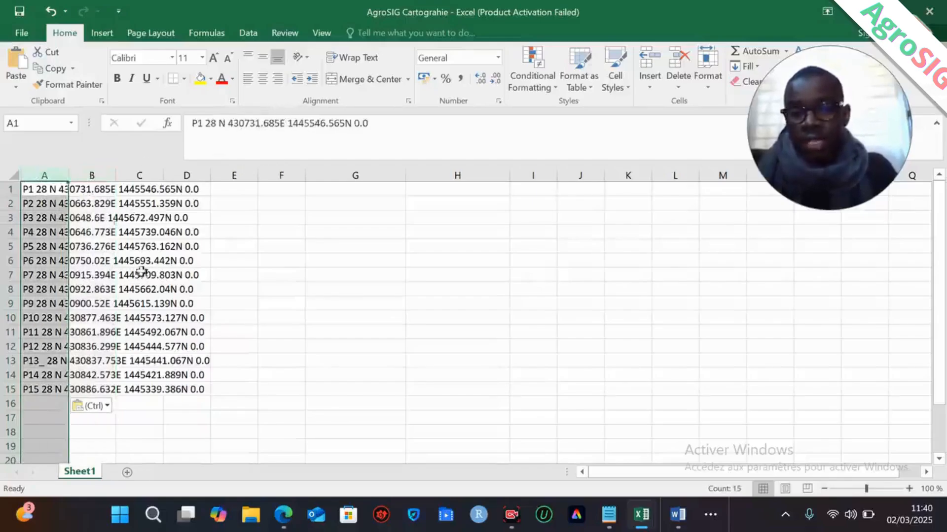
double_click(66, 173)
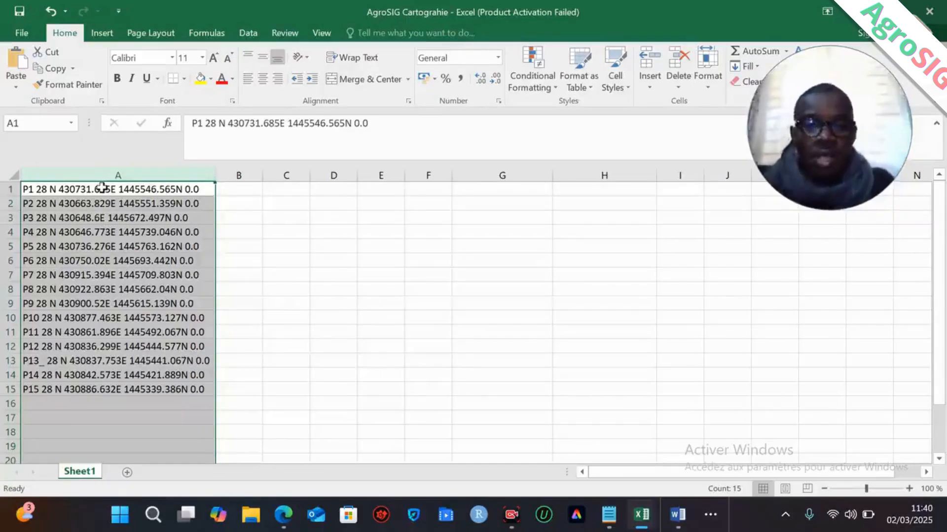
Start Text to Columns on column A with the Delimited data type and proceed to the delimiter choices
left_click(247, 34)
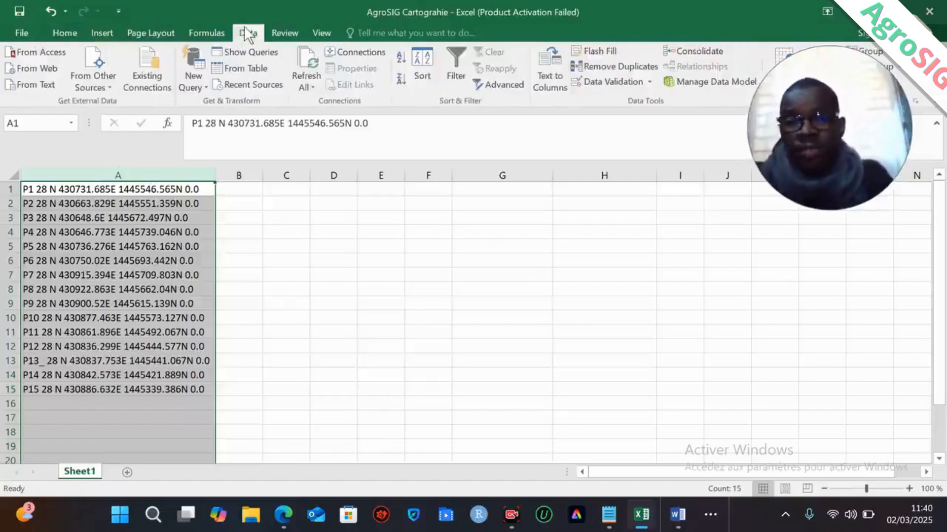
left_click(546, 74)
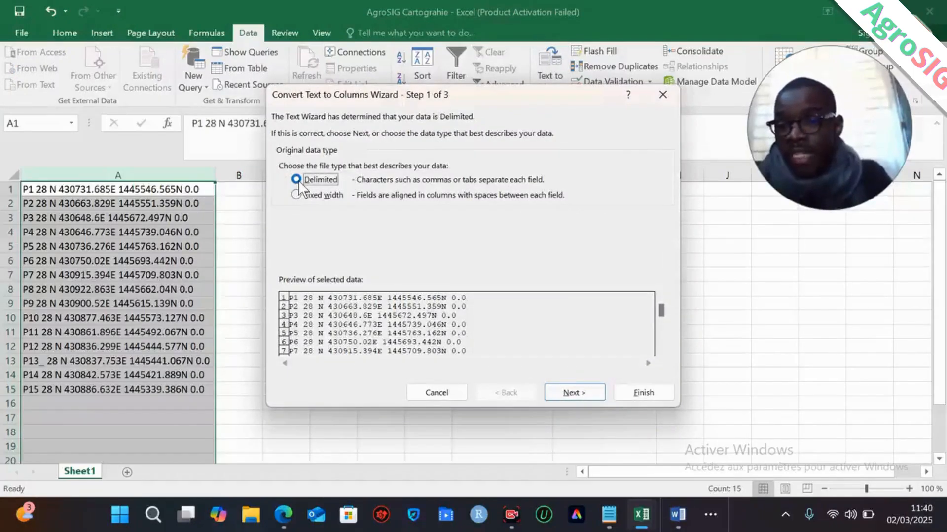
left_click(572, 393)
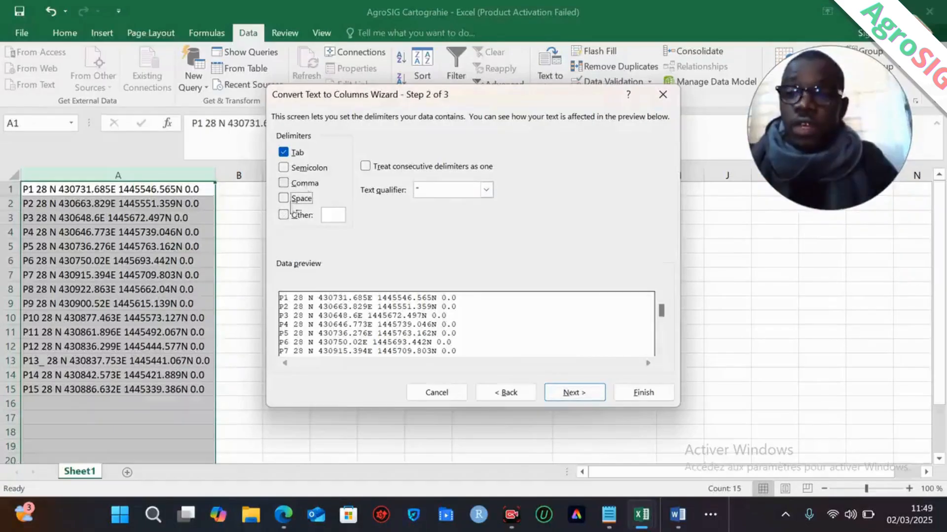
Try the letter N as a custom delimiter and compare the data preview with and without it
left_click(285, 214)
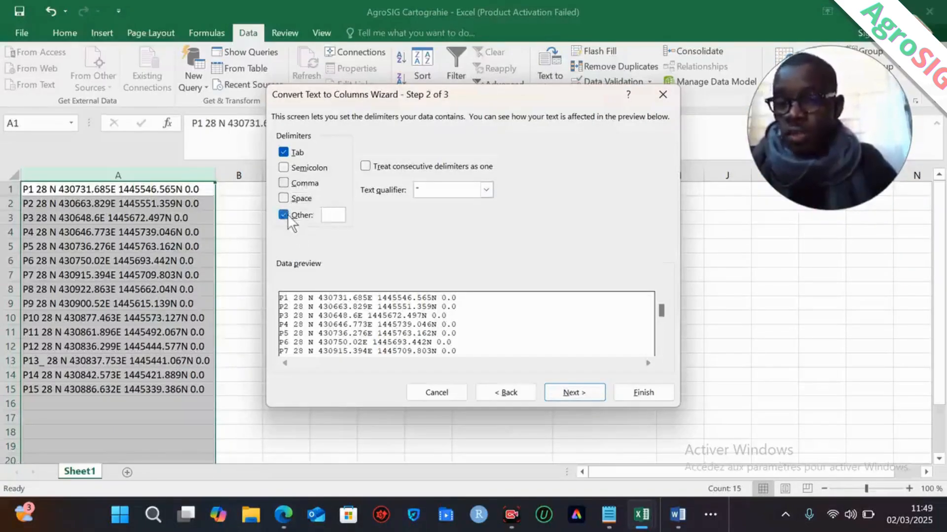
type("N")
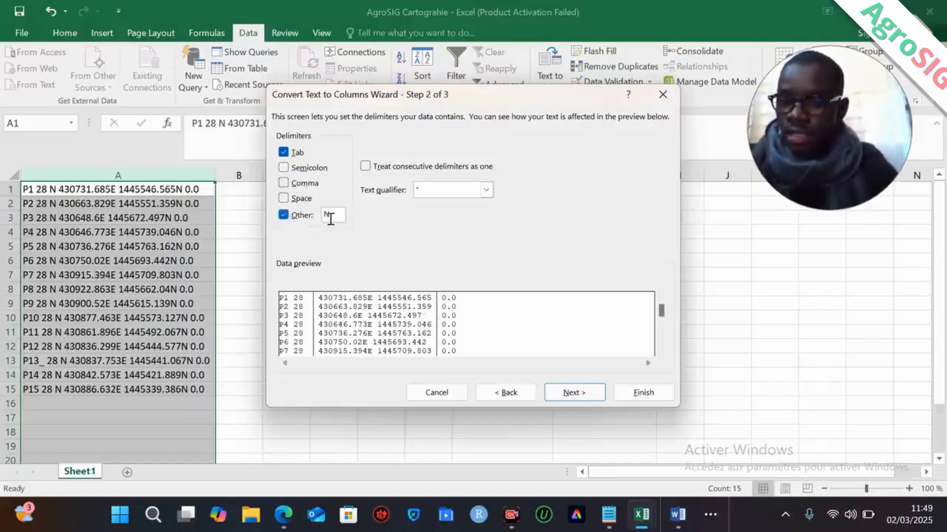
left_click(285, 214)
left_click(286, 215)
left_click(286, 215)
left_click(286, 214)
left_click(286, 214)
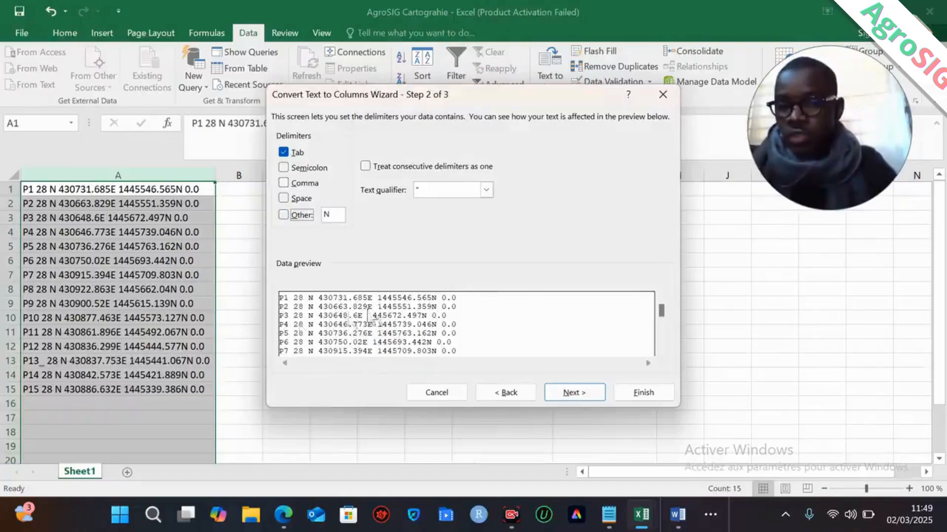
left_click(284, 216)
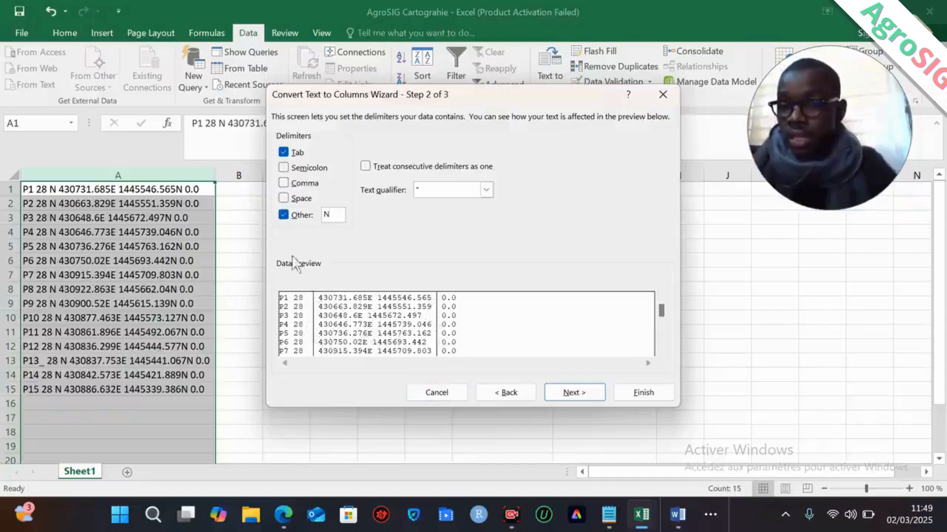
left_click(284, 216)
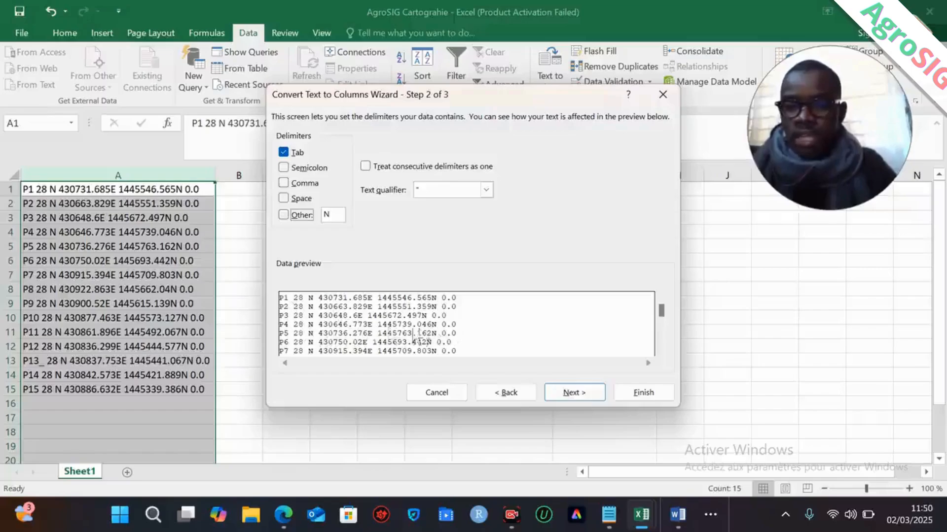
Add Space as a delimiter and finish splitting column A into separate columns
left_click(296, 198)
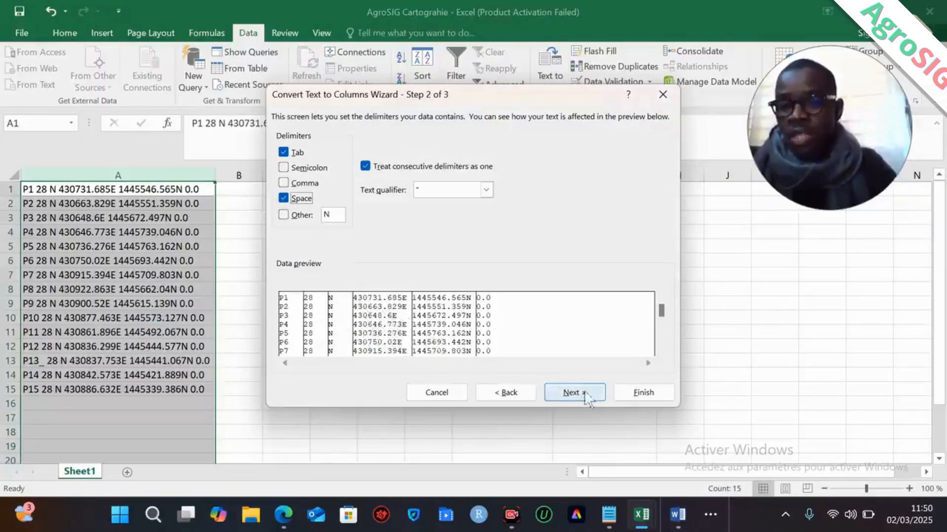
left_click(635, 385)
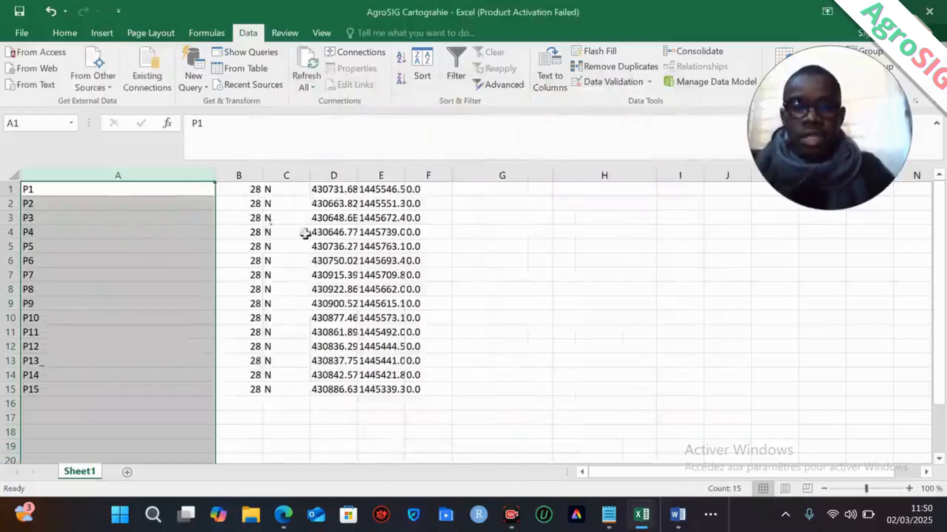
Delete the column containing only the letter N and the column of 0.0 values
left_click(285, 173)
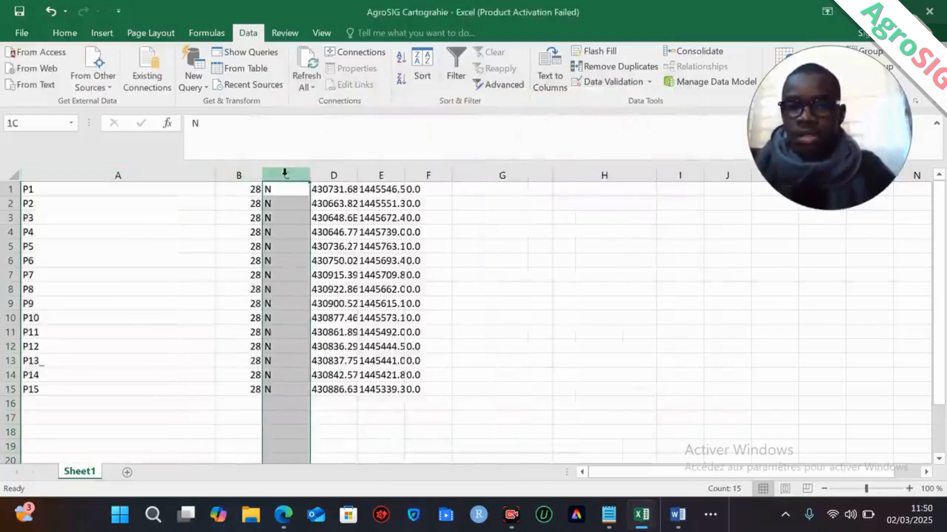
right_click(285, 174)
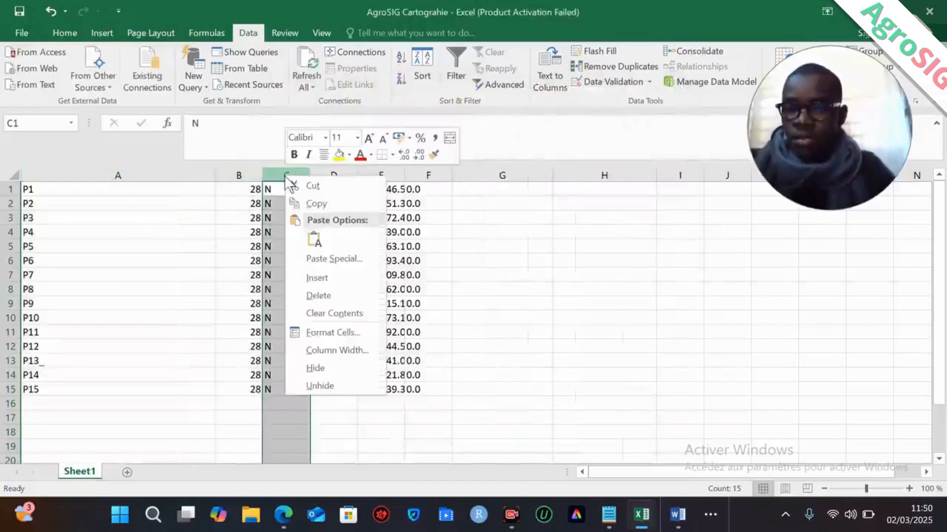
left_click(318, 296)
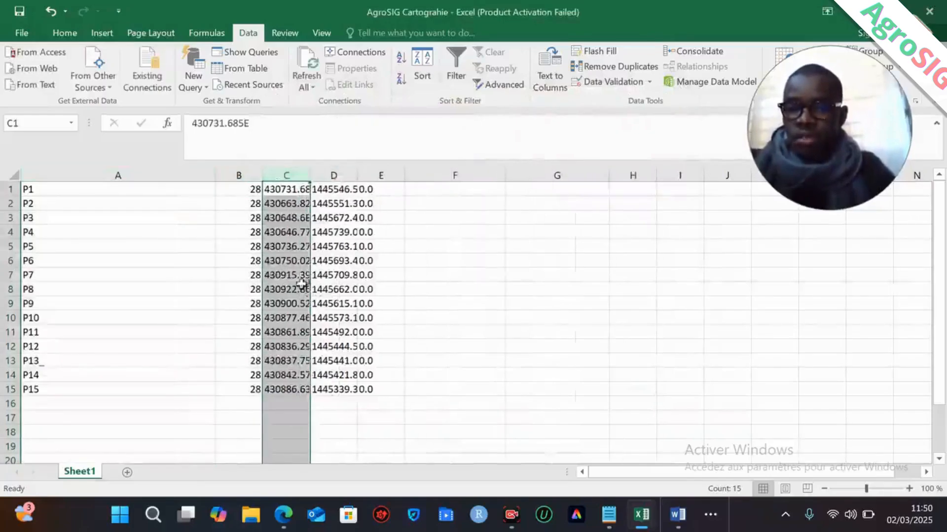
left_click(369, 170)
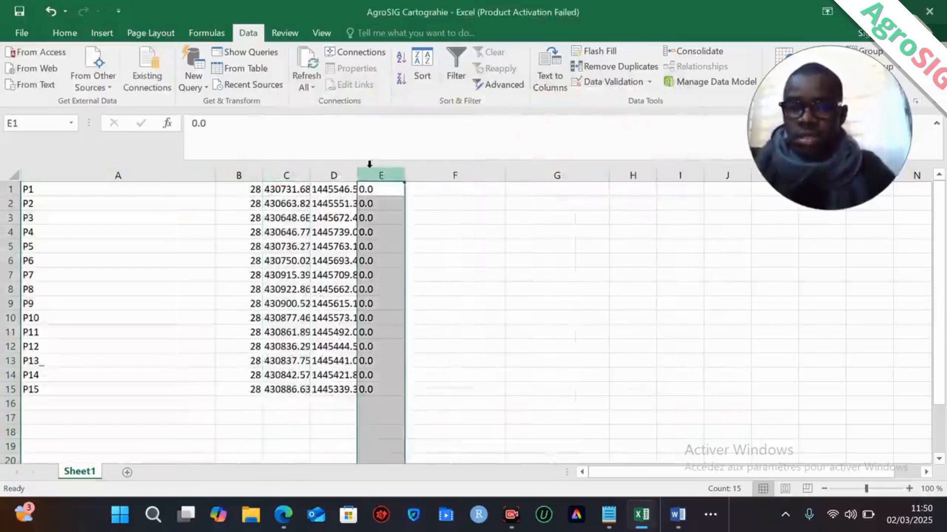
right_click(368, 170)
left_click(397, 287)
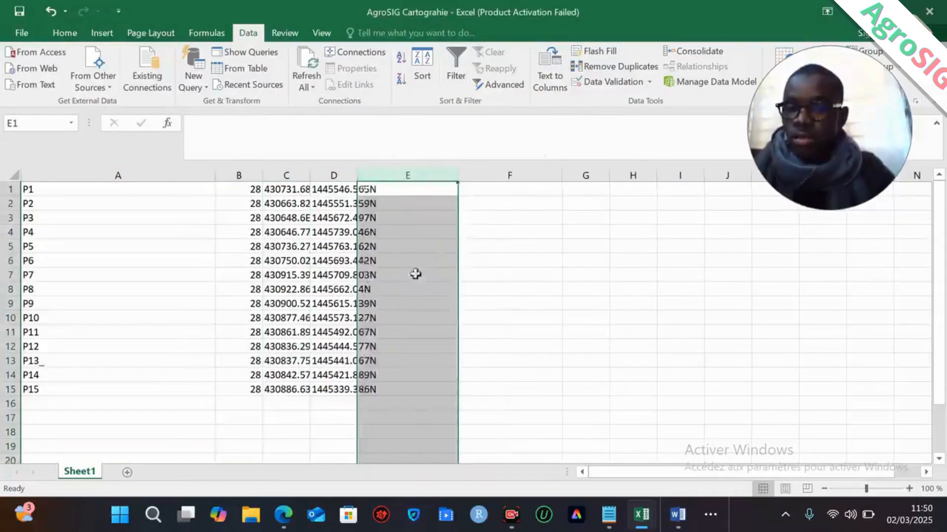
Fit the widths of columns A, C and D to their contents
double_click(216, 176)
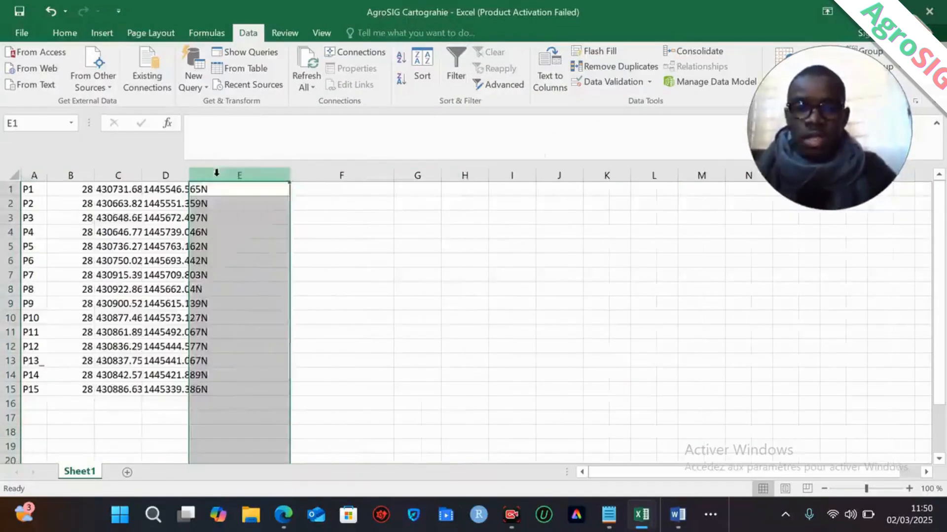
left_click_drag(138, 175, 138, 175)
double_click(138, 174)
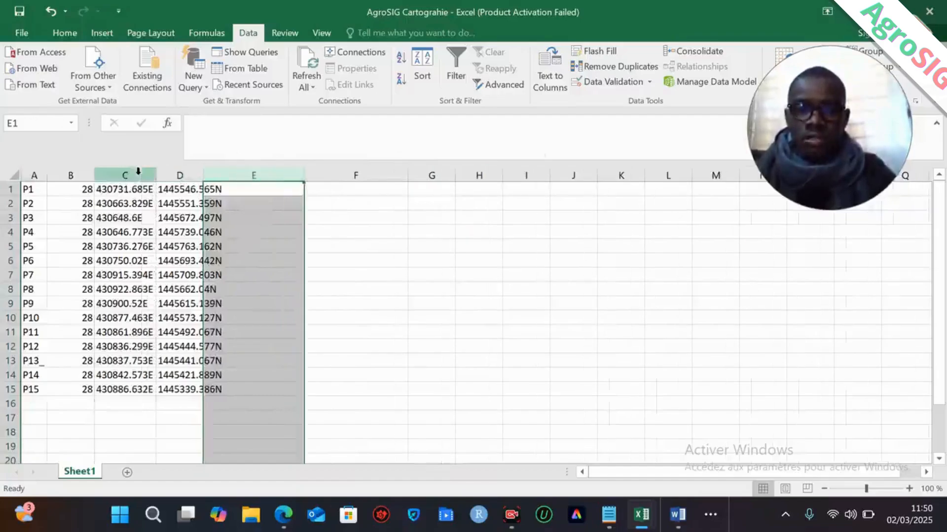
double_click(203, 176)
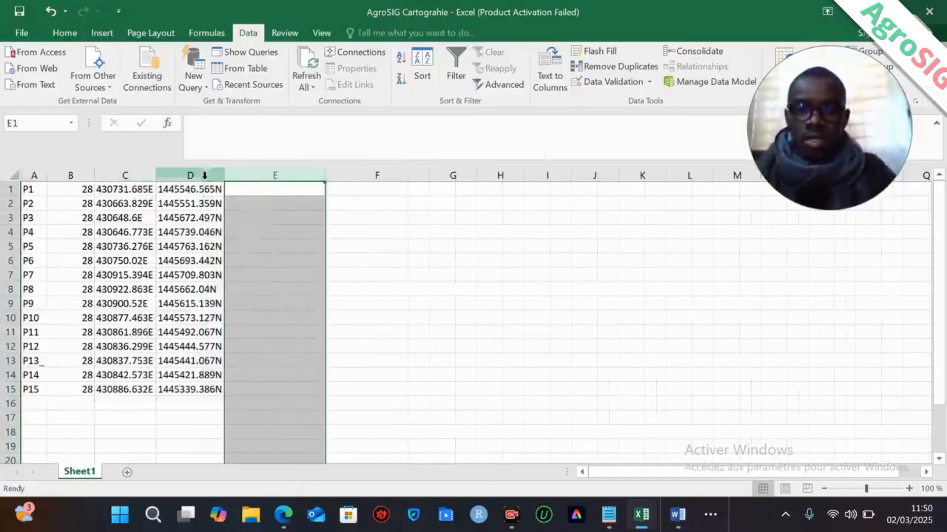
Remove the letter E from all values in column C by replacing it with nothing
left_click(133, 175)
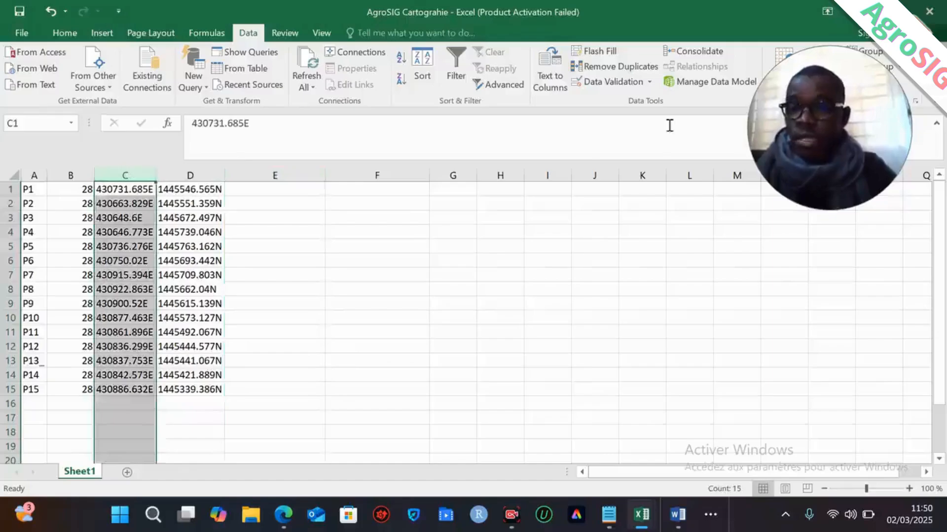
left_click_drag(816, 89, 548, 89)
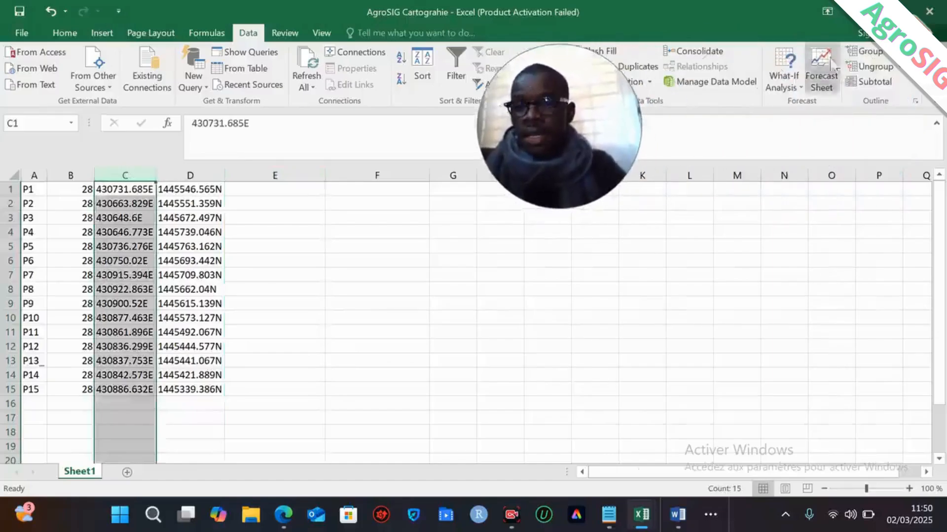
left_click(73, 36)
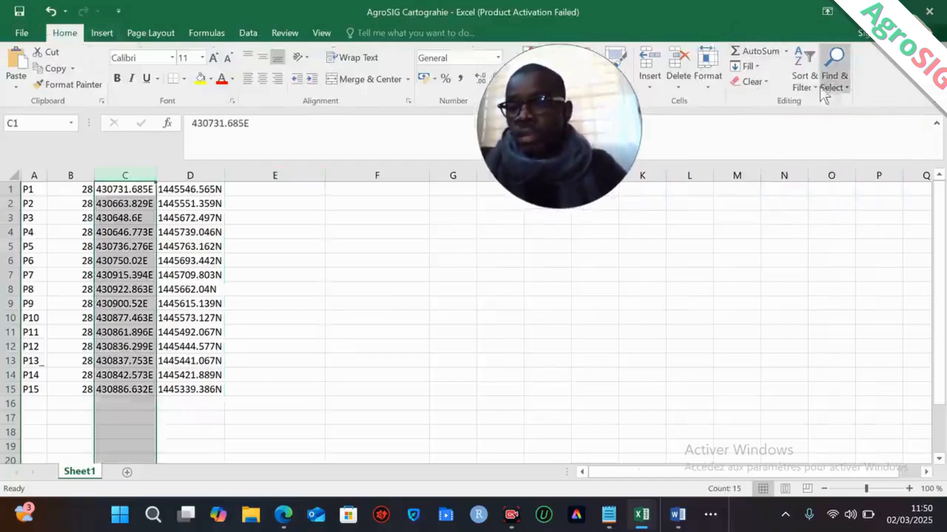
left_click(832, 85)
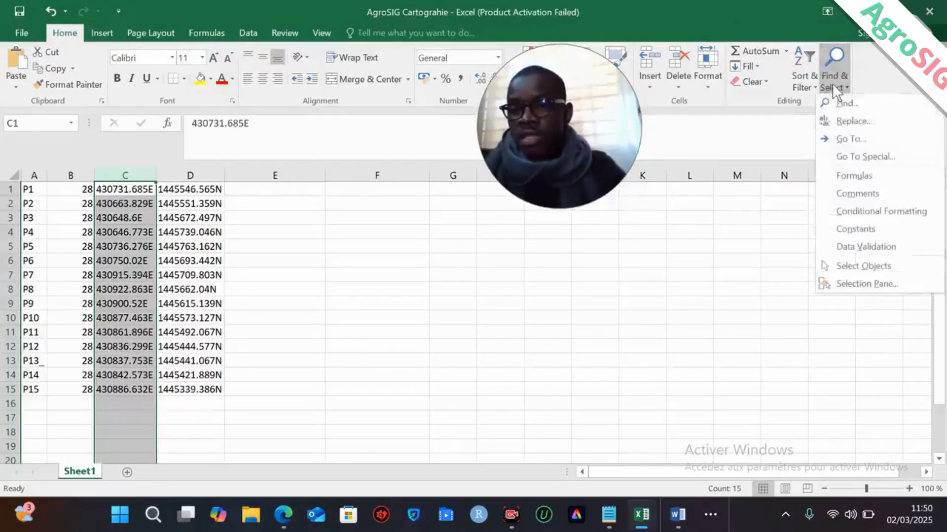
left_click(851, 120)
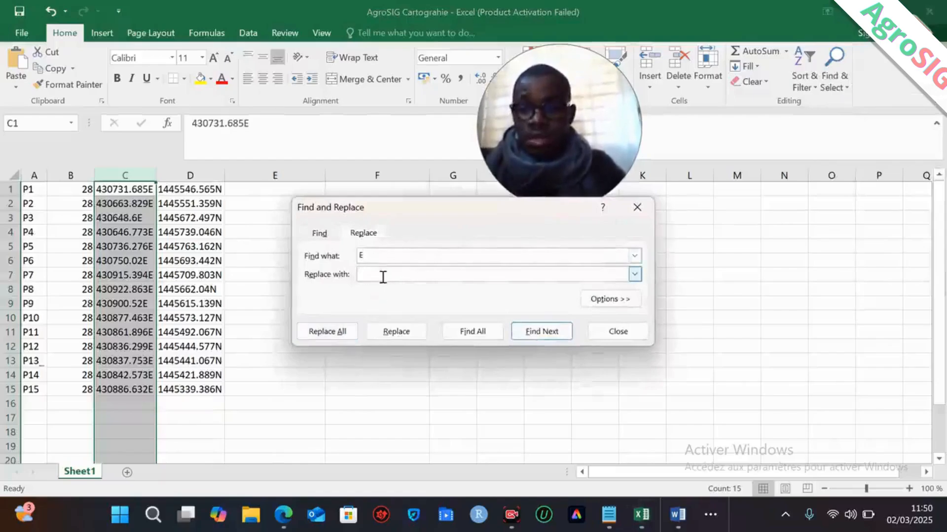
left_click(330, 331)
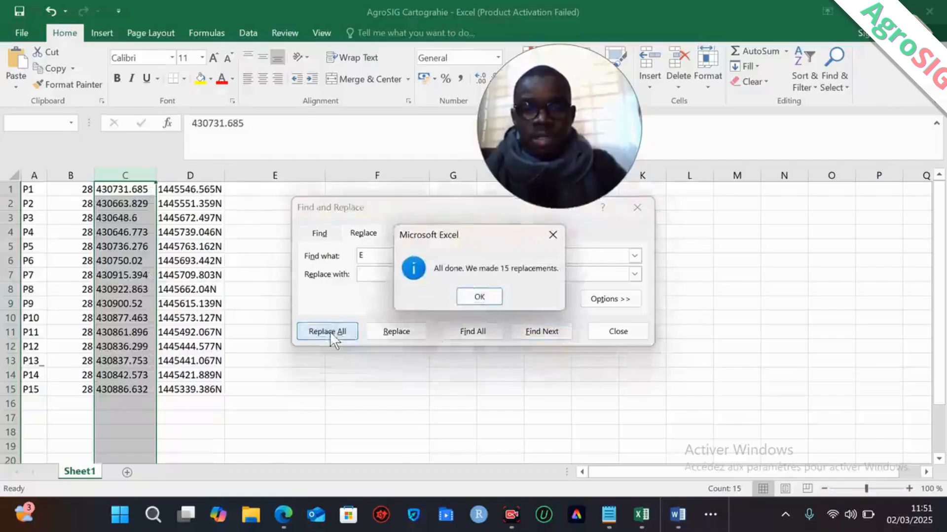
left_click(476, 296)
left_click(636, 213)
Remove the letter N from all values in column D by replacing it with nothing
left_click(198, 175)
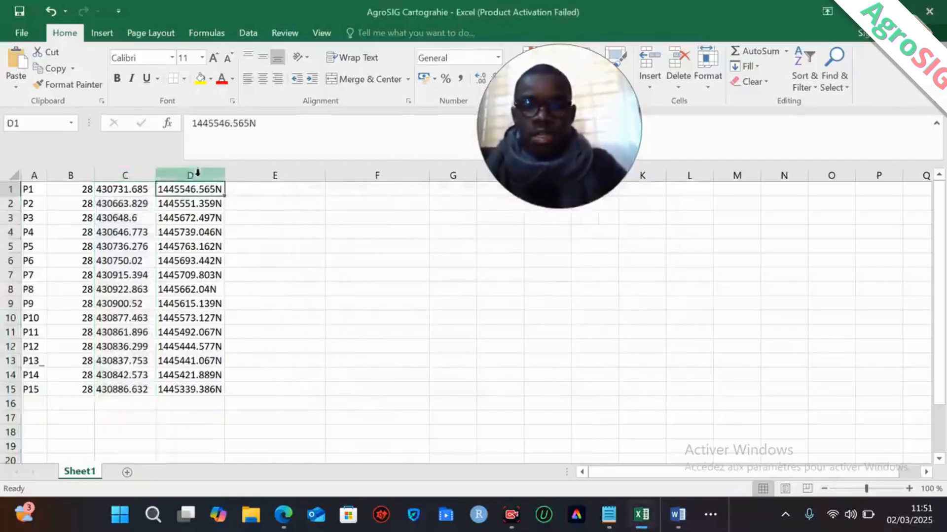
left_click(197, 174)
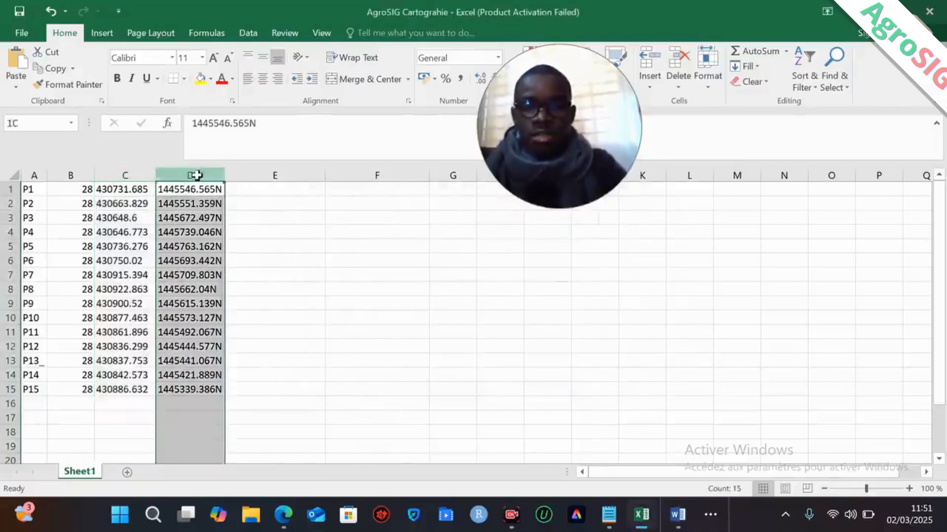
left_click(827, 85)
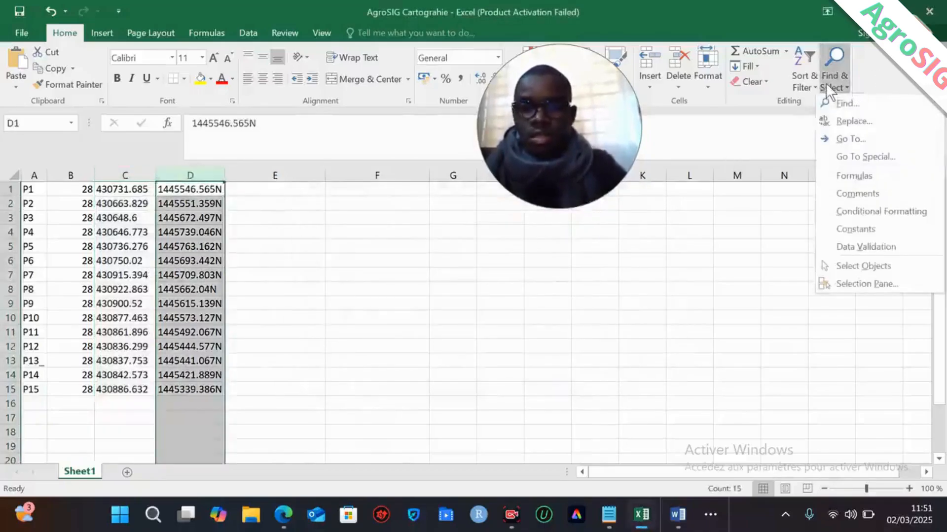
left_click(831, 119)
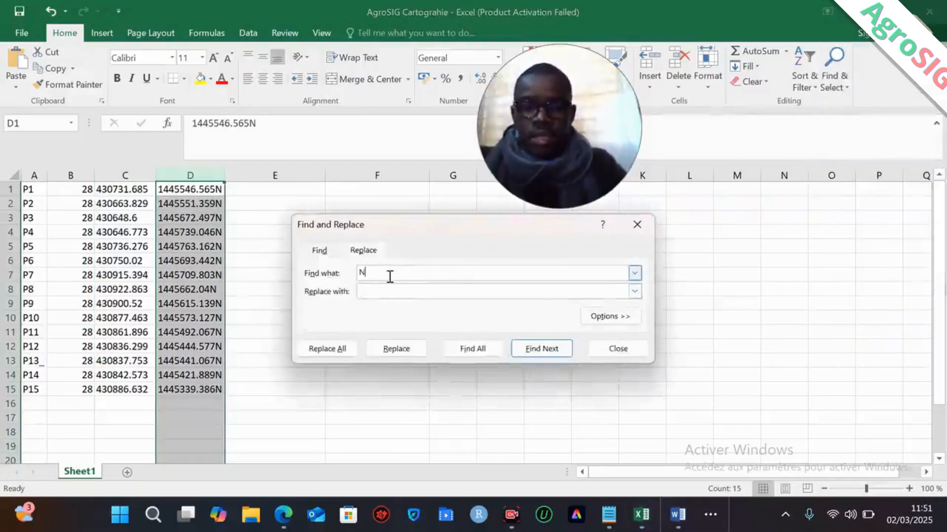
left_click(325, 350)
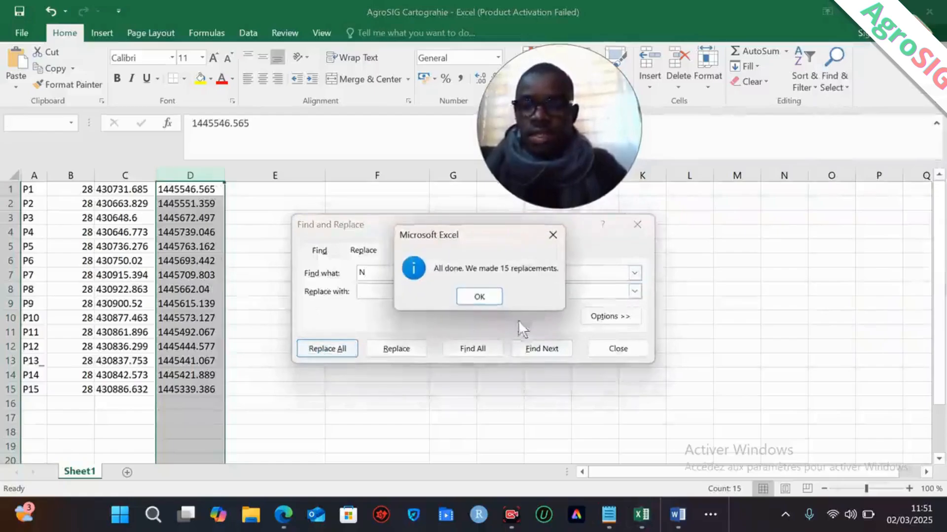
left_click(479, 298)
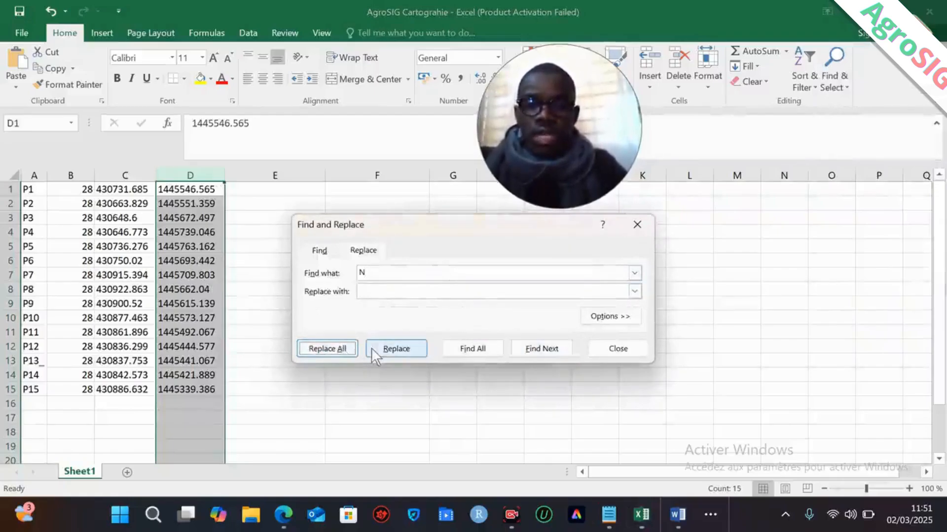
left_click(618, 348)
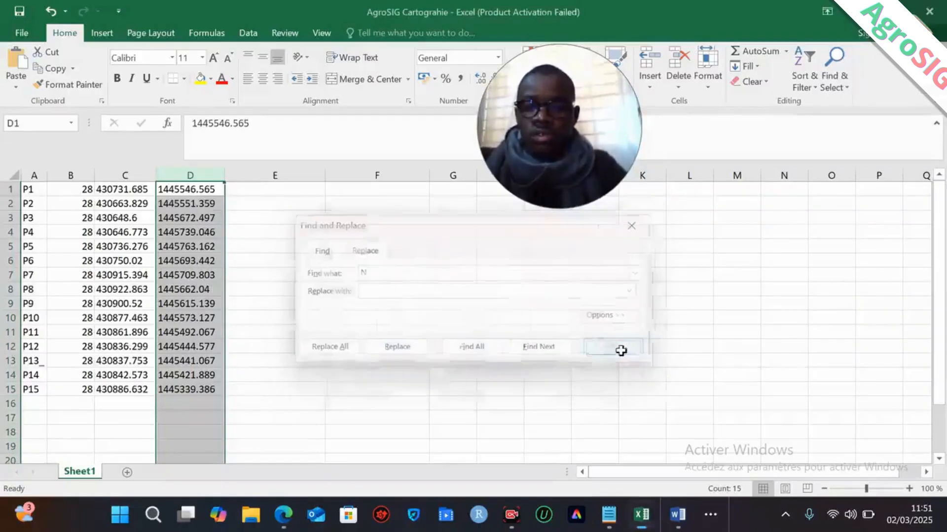